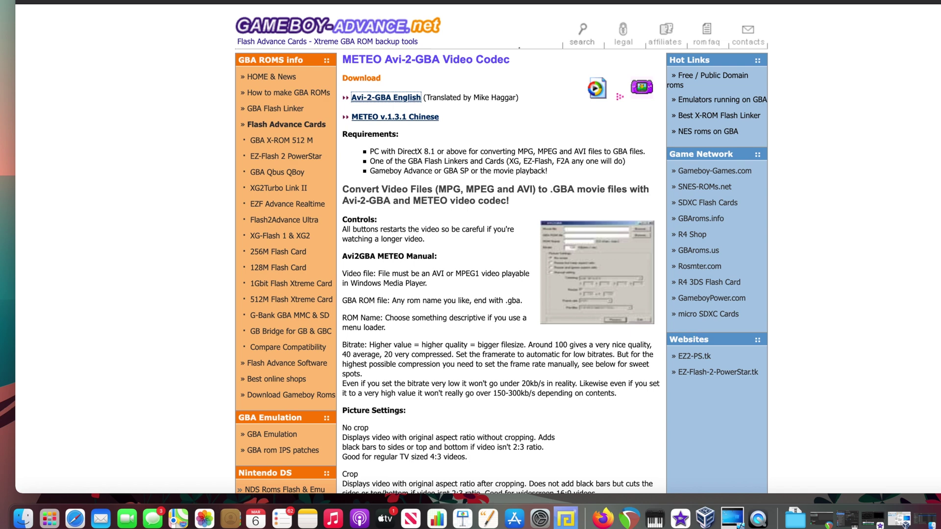
- Download the 'Avi-2-GBA English' converter from Gameboy-Advance.net's METEO page
{"action": "left_click", "coordinate": [384, 98]}
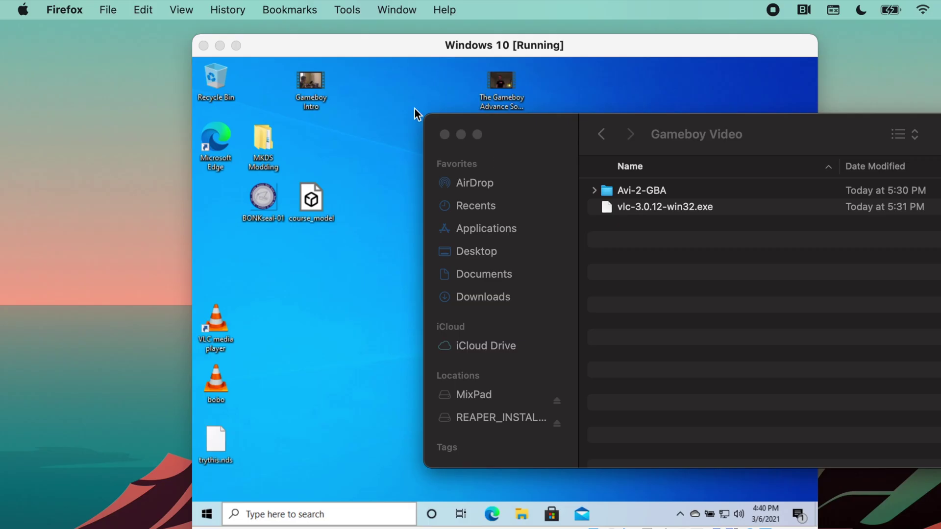
- Confirm VirtualBox drag and drop between the Mac and the Windows guest is Bidirectional
{"action": "left_click", "coordinate": [346, 44]}
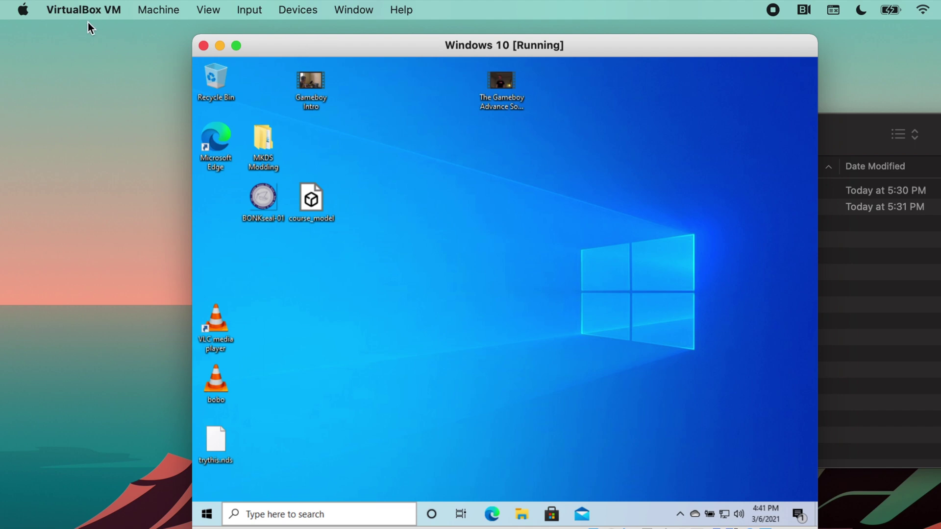
{"action": "left_click", "coordinate": [293, 8]}
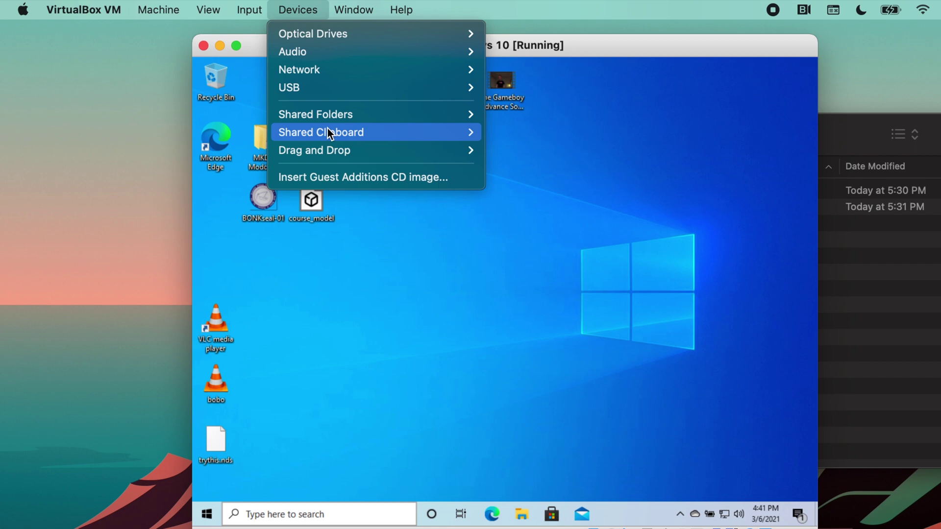
{"action": "mouse_move", "coordinate": [378, 155]}
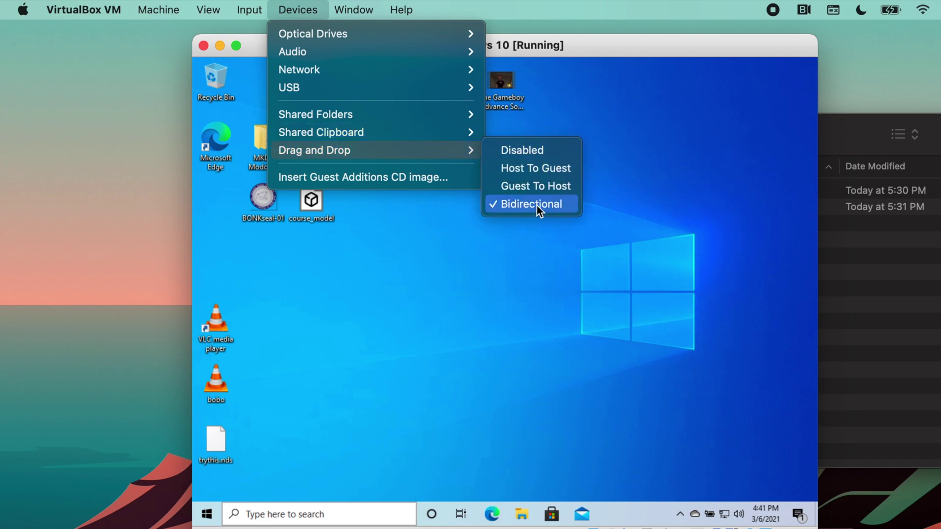
- Drag the VLC installer and the Avi-2-GBA folder from Finder onto the Windows guest desktop
{"action": "left_click", "coordinate": [851, 297]}
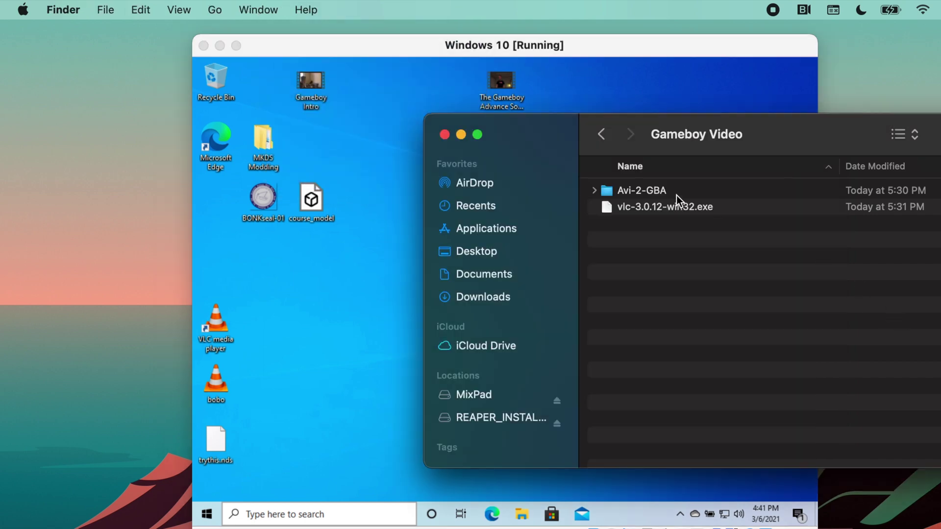
{"action": "left_click", "coordinate": [656, 207]}
{"action": "left_click", "coordinate": [642, 190], "text": "shift"}
{"action": "left_click_drag", "start_coordinate": [643, 190], "coordinate": [407, 218]}
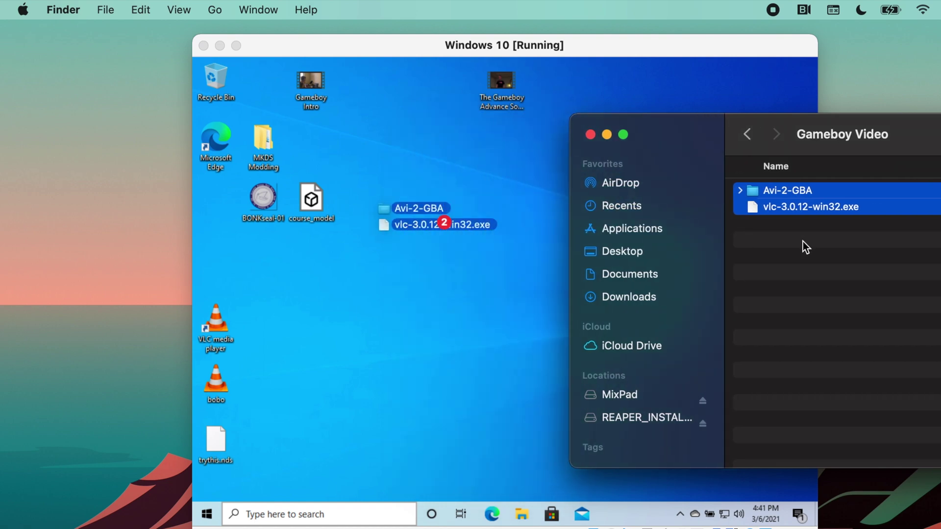
{"action": "left_click_drag", "start_coordinate": [803, 241], "coordinate": [804, 243]}
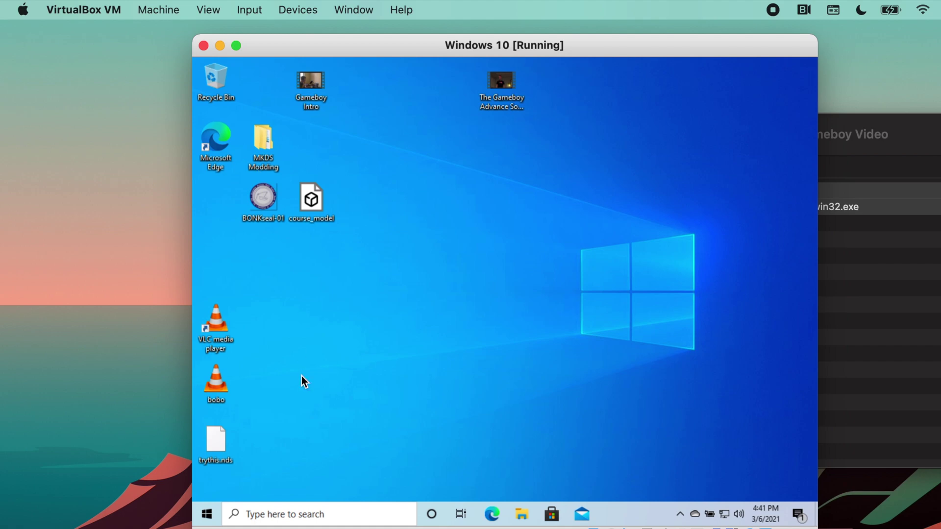
- Look inside the Avi-2-GBA folder in Downloads, then select the vlc-3.0.11-win64 installer
{"action": "left_click", "coordinate": [522, 514]}
{"action": "left_click", "coordinate": [343, 232]}
{"action": "double_click", "coordinate": [459, 395]}
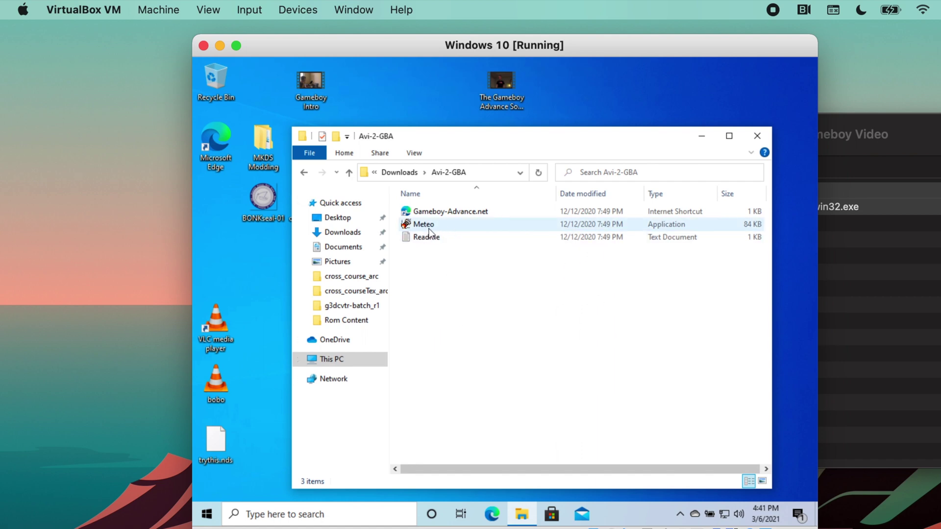
{"action": "left_click", "coordinate": [304, 172]}
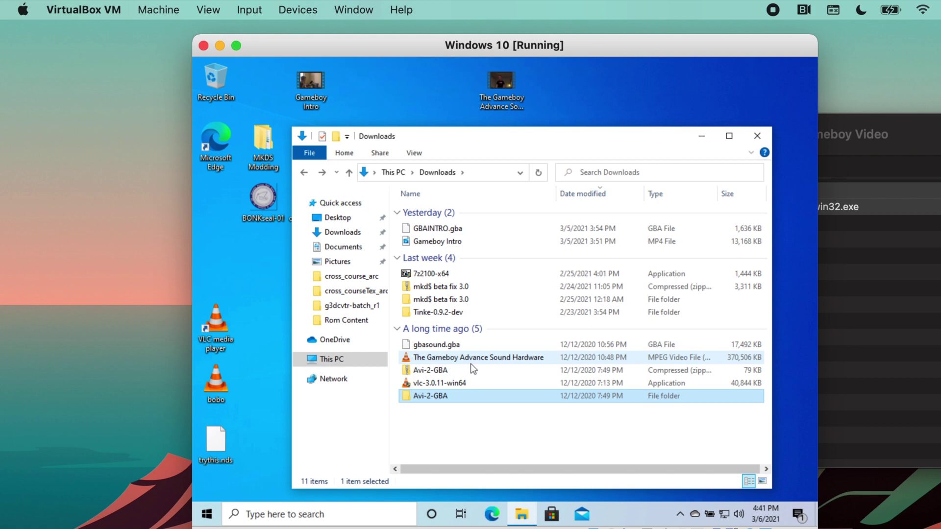
{"action": "left_click", "coordinate": [463, 382]}
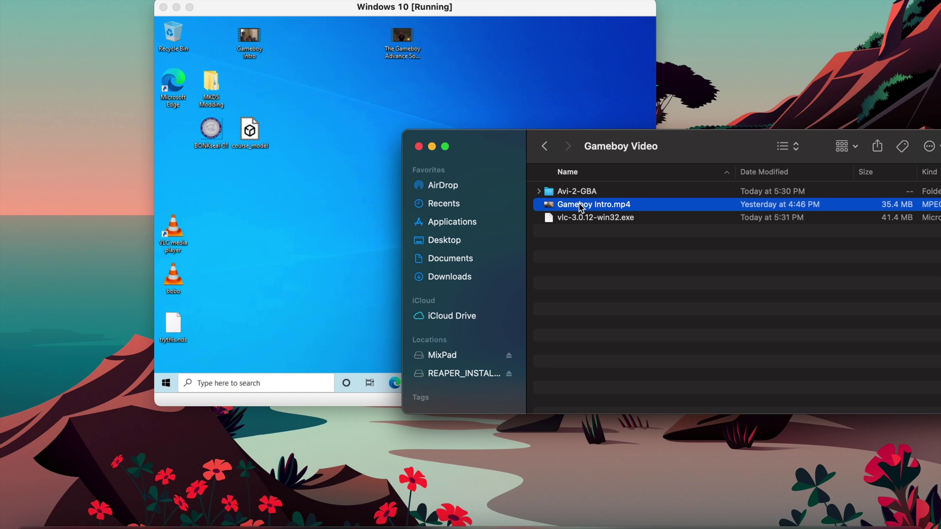
- Drag Gameboy Intro.mp4 from the Gameboy Video Finder window onto the Windows guest desktop
{"action": "left_click_drag", "start_coordinate": [510, 142], "coordinate": [414, 118]}
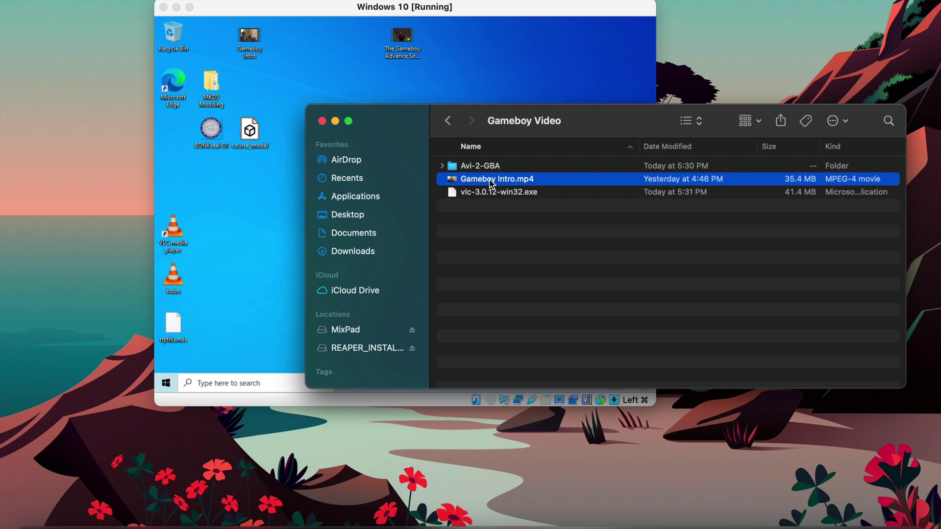
{"action": "left_click_drag", "start_coordinate": [492, 183], "coordinate": [533, 255]}
{"action": "left_click", "coordinate": [367, 80]}
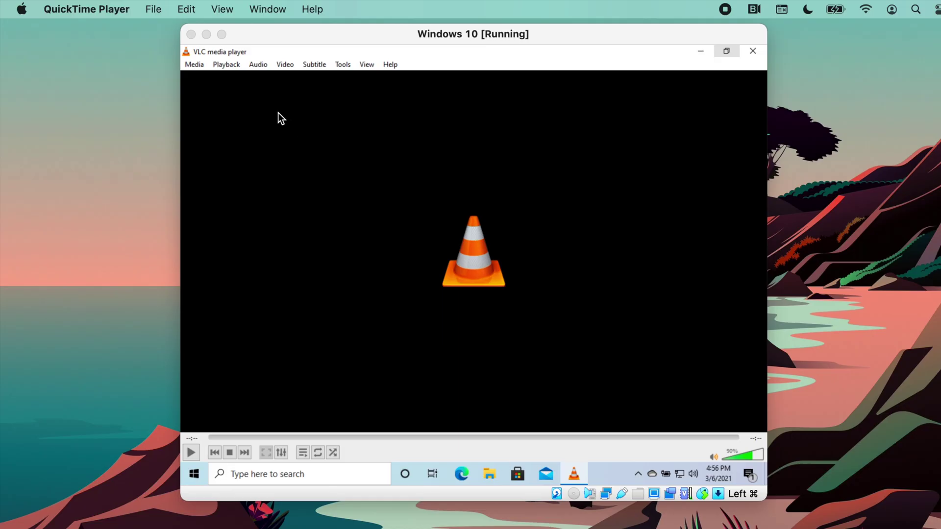
- Add Gameboy Intro from the Desktop as the source in VLC's Convert / Save dialog
{"action": "left_click", "coordinate": [193, 64]}
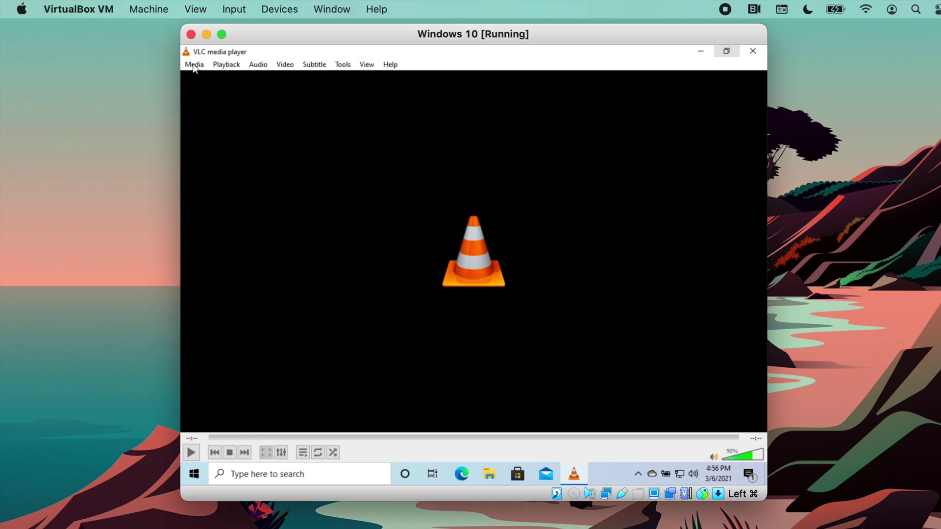
{"action": "left_click", "coordinate": [196, 64]}
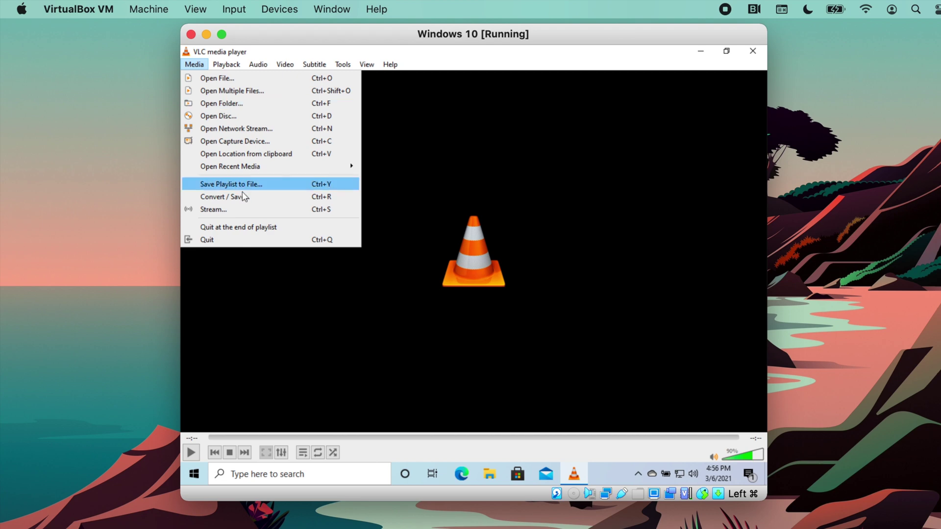
{"action": "left_click", "coordinate": [255, 197]}
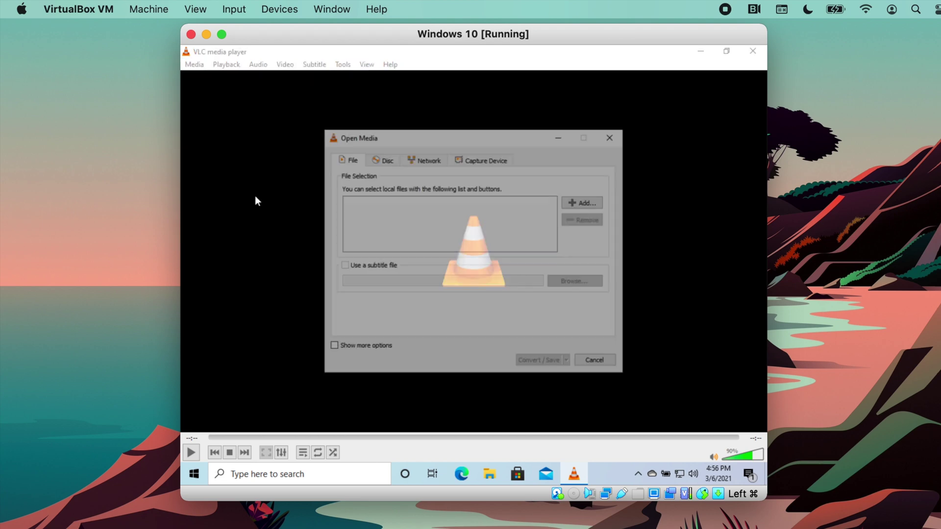
{"action": "left_click", "coordinate": [581, 204]}
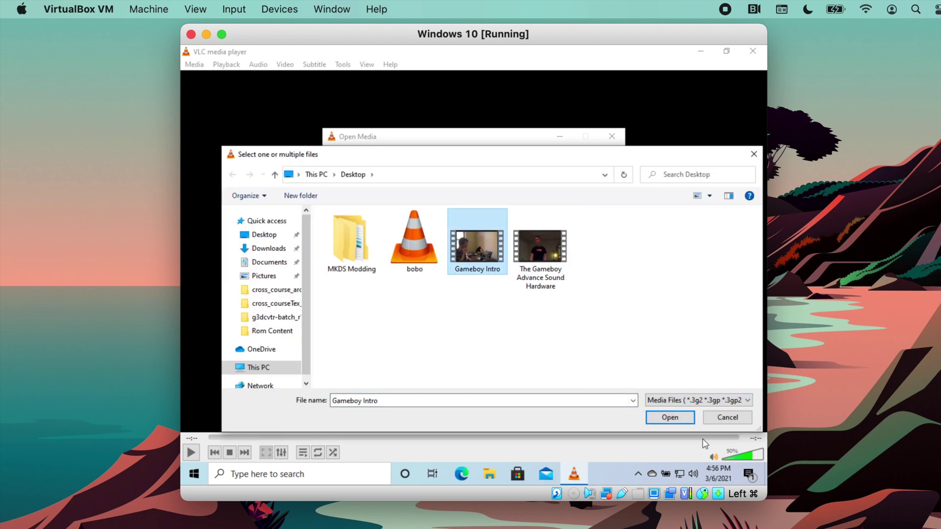
{"action": "left_click", "coordinate": [679, 417]}
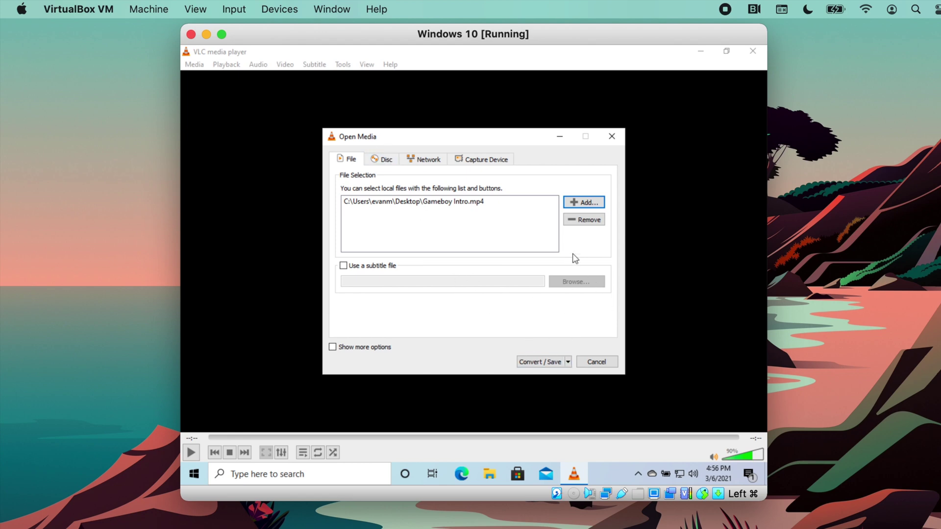
- Keep the Video - H.264 + MP3 (MP4) profile in the Convert dialog and edit it
{"action": "left_click", "coordinate": [548, 363]}
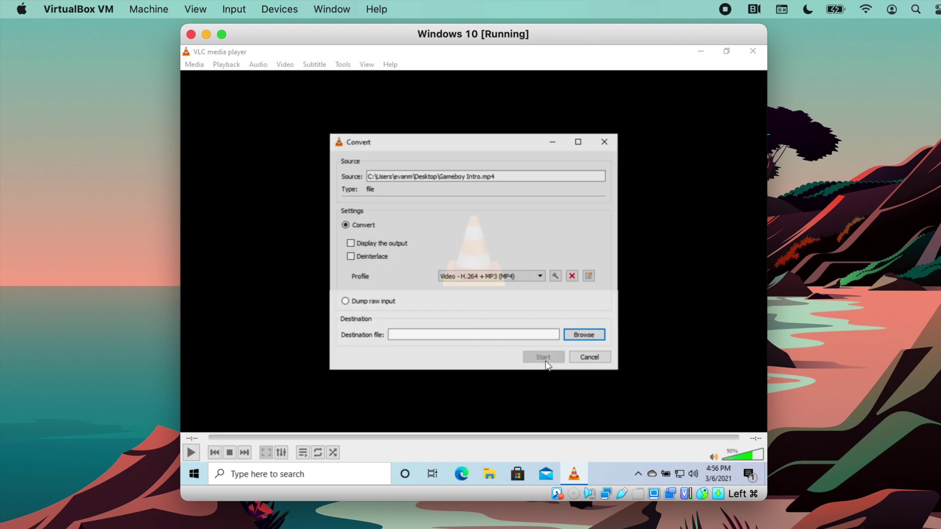
{"action": "left_click", "coordinate": [469, 277]}
{"action": "left_click", "coordinate": [468, 278]}
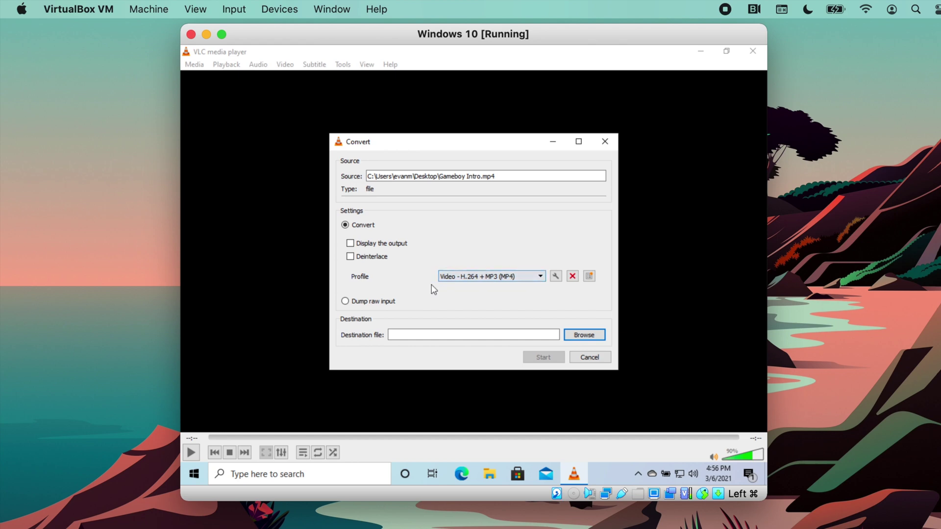
{"action": "left_click", "coordinate": [556, 276]}
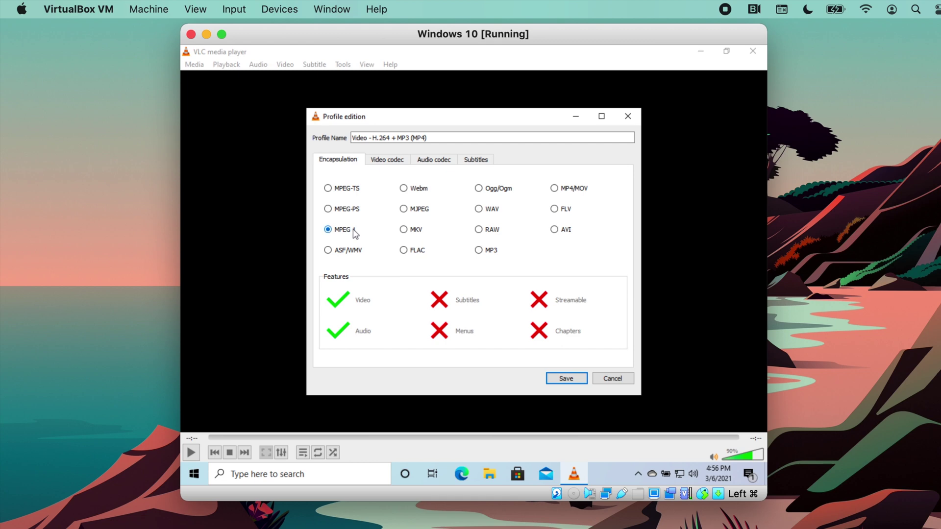
- Review the video codec, resolution, filter, audio codec and subtitle settings, then save the profile
{"action": "left_click", "coordinate": [391, 163]}
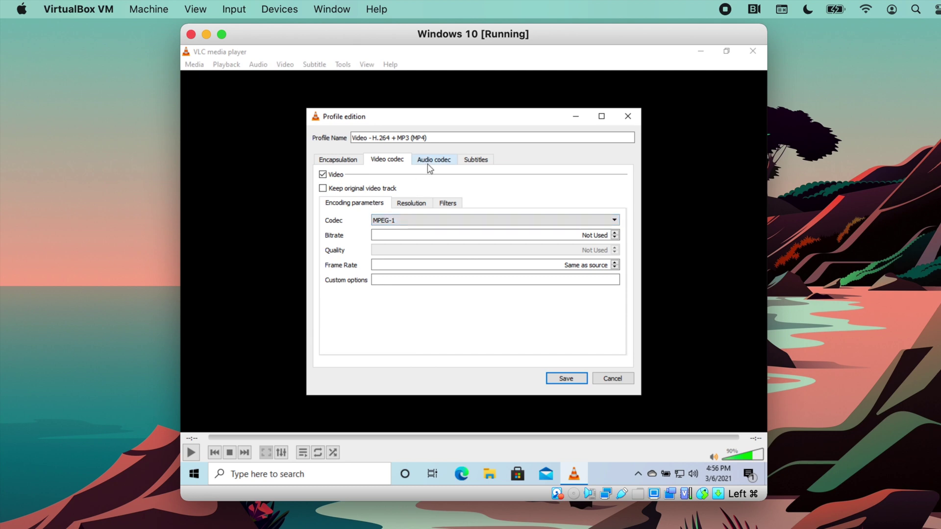
{"action": "left_click", "coordinate": [410, 205]}
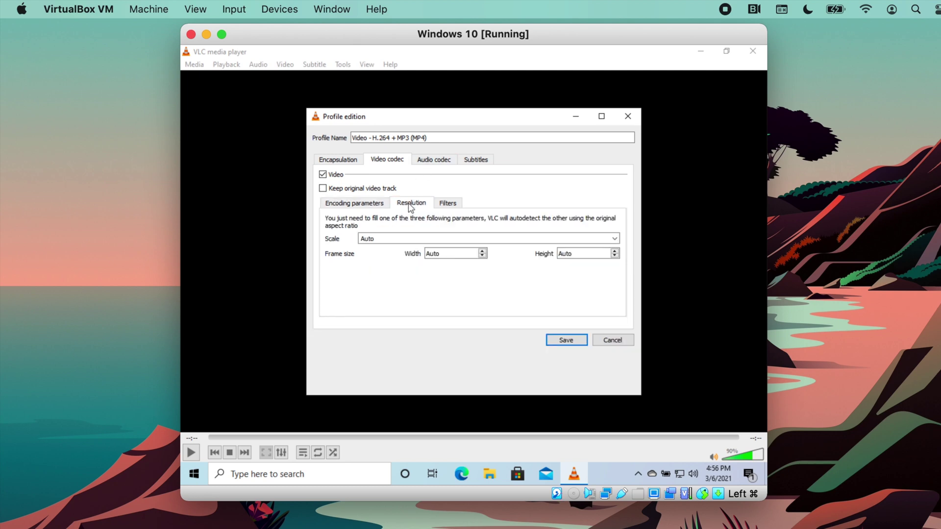
{"action": "left_click", "coordinate": [446, 203]}
{"action": "left_click", "coordinate": [353, 203]}
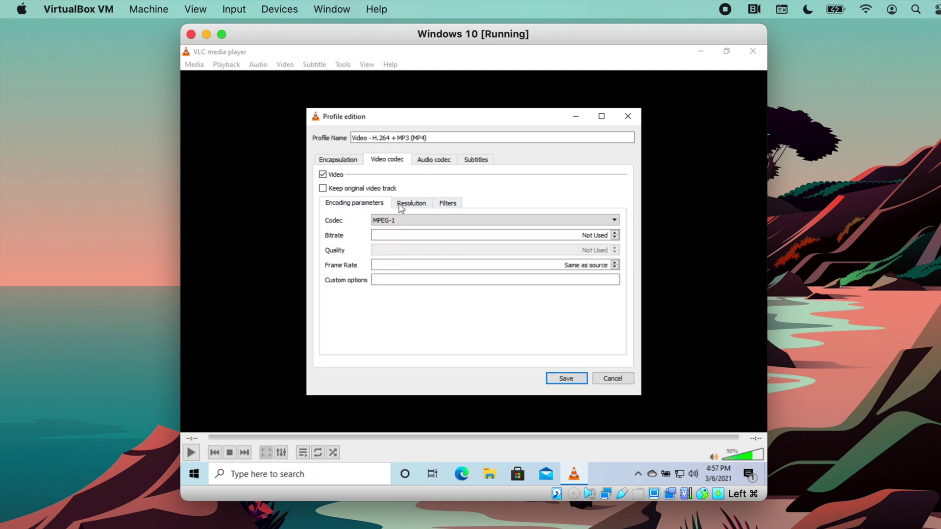
{"action": "left_click", "coordinate": [420, 164]}
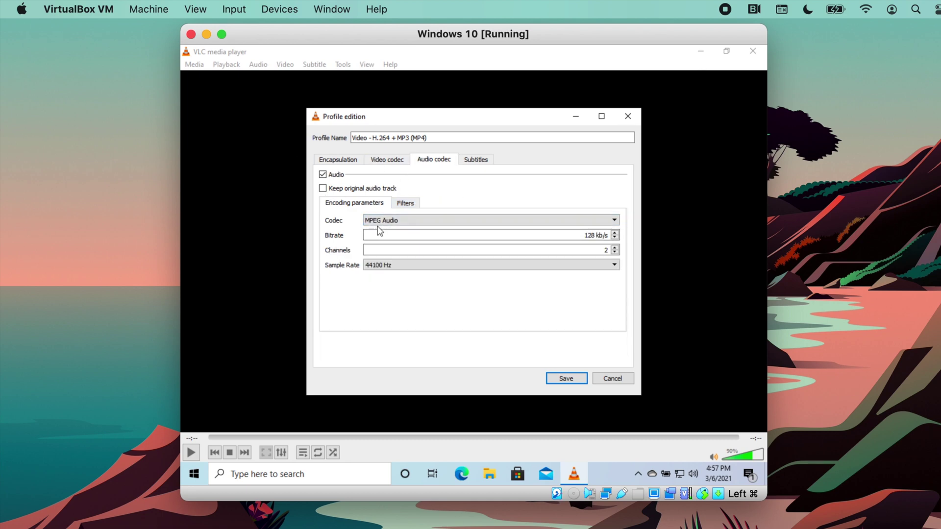
{"action": "left_click", "coordinate": [476, 160]}
{"action": "left_click", "coordinate": [443, 162]}
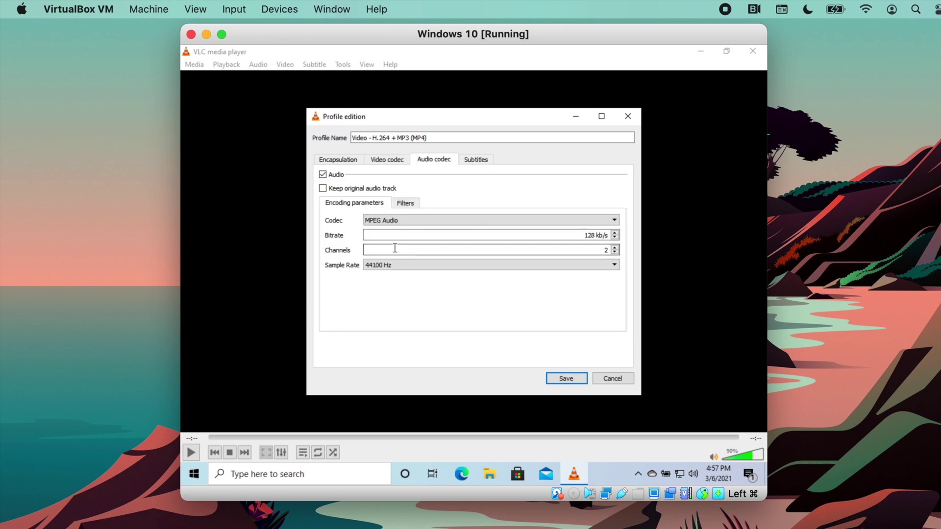
{"action": "left_click", "coordinate": [476, 159]}
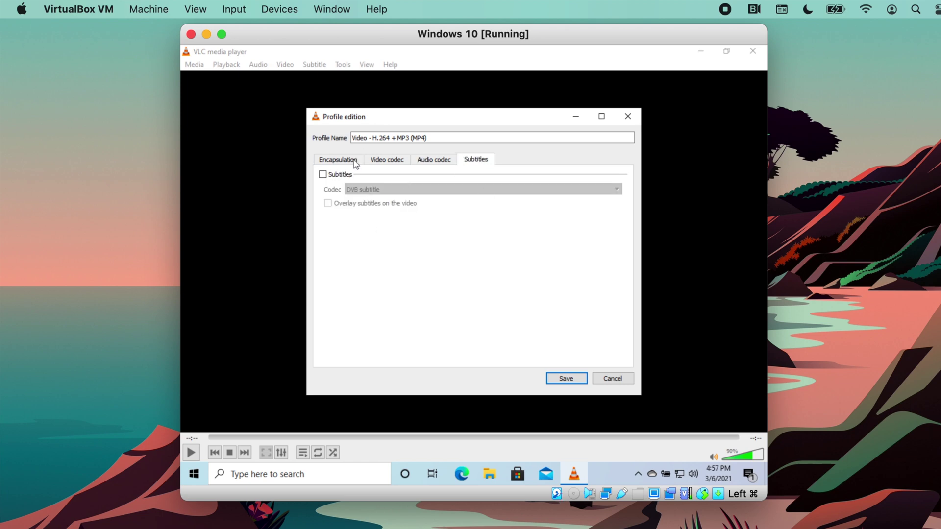
{"action": "left_click", "coordinate": [566, 378]}
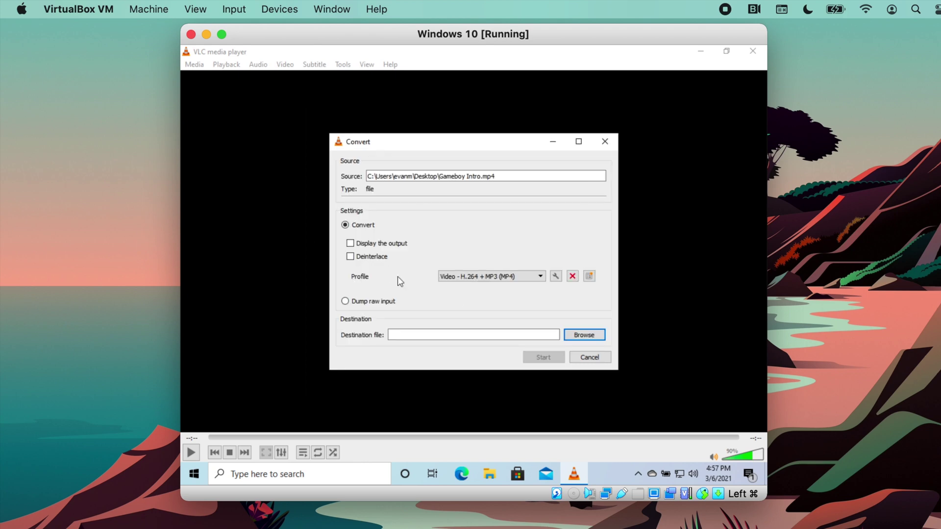
- Start choosing a Desktop output file, then cancel the save chooser and the Convert dialog
{"action": "left_click", "coordinate": [583, 335]}
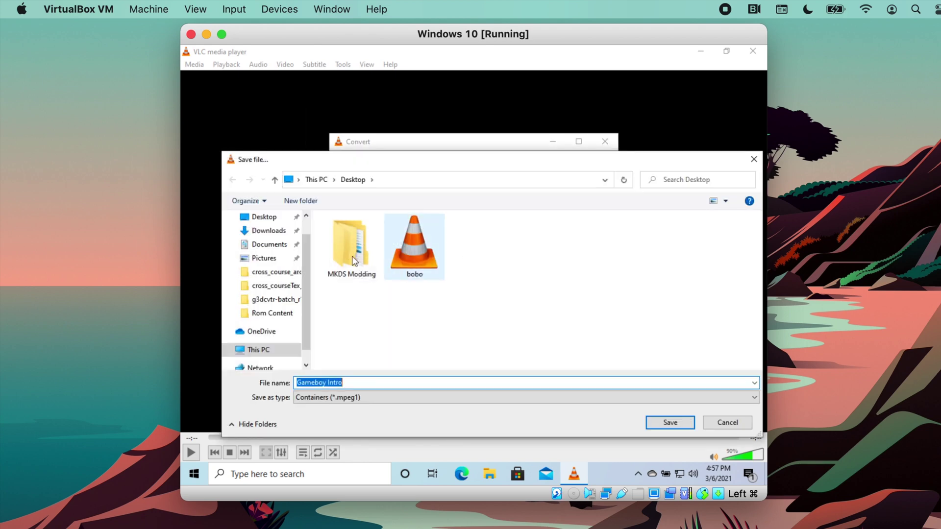
{"action": "left_click", "coordinate": [267, 217]}
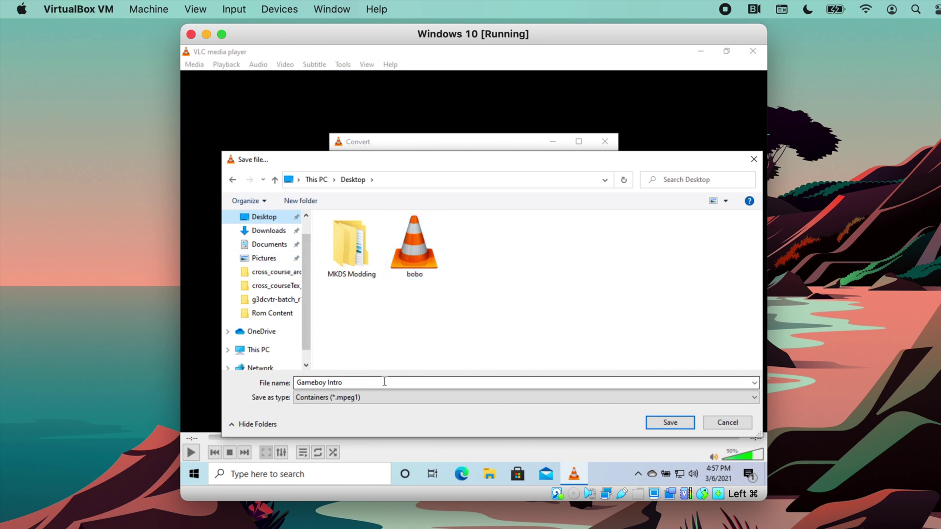
{"action": "left_click_drag", "start_coordinate": [361, 382], "coordinate": [307, 388]}
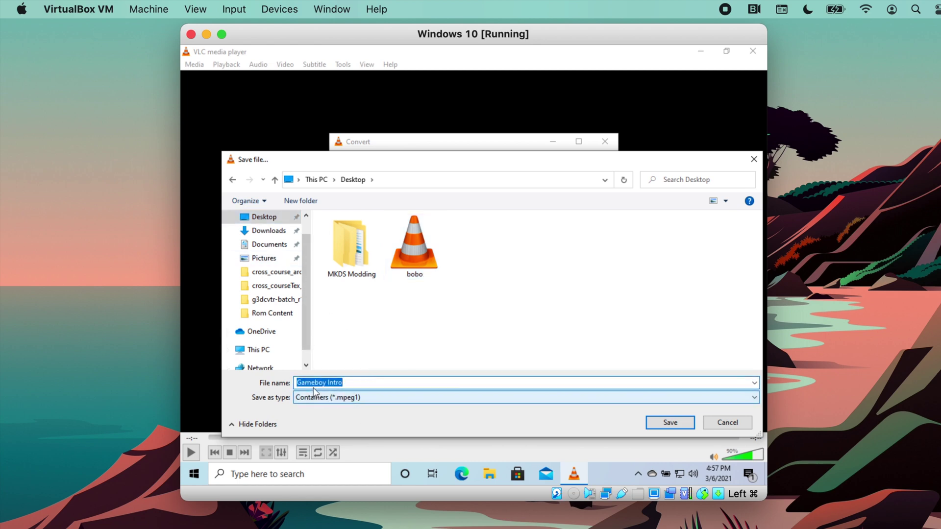
{"action": "left_click", "coordinate": [727, 422]}
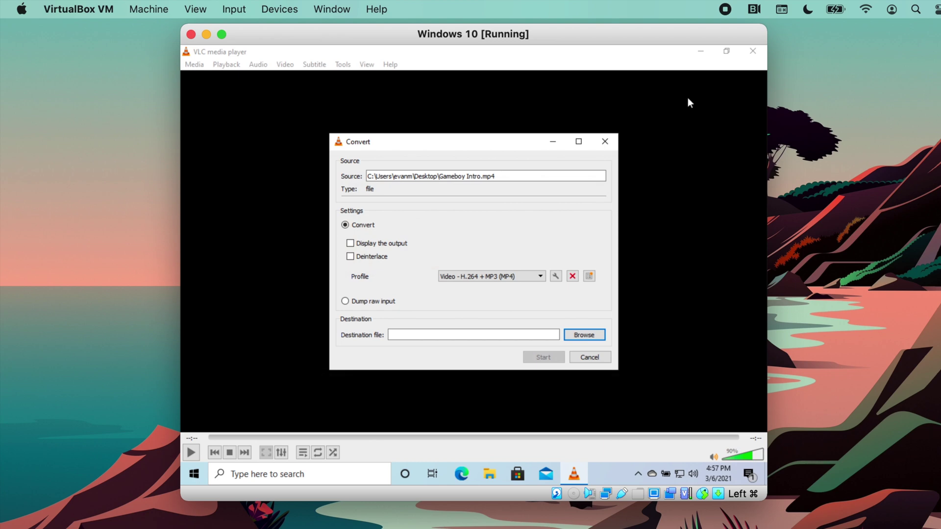
{"action": "left_click", "coordinate": [590, 357]}
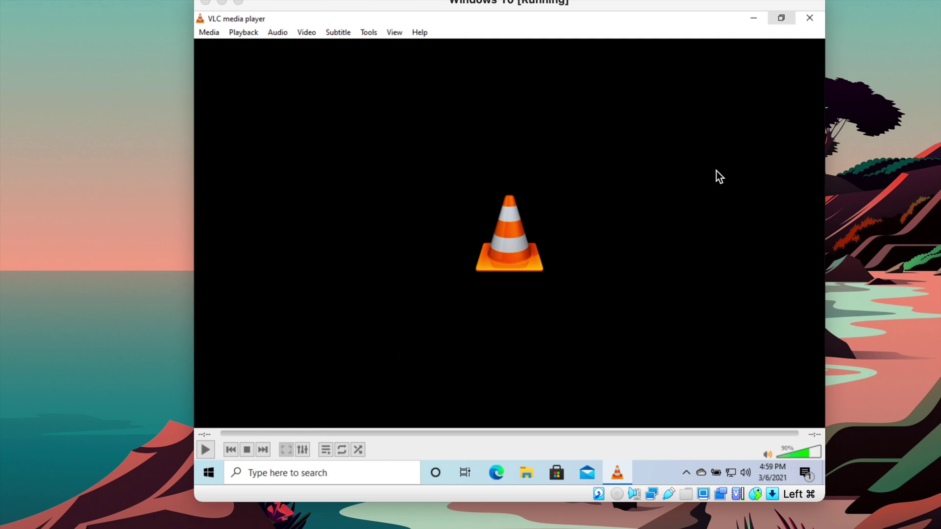
- Close VLC and view Downloads, which lists the 13,178 KB Gameboy Intro MP4
{"action": "left_click", "coordinate": [809, 19]}
{"action": "left_click", "coordinate": [810, 19]}
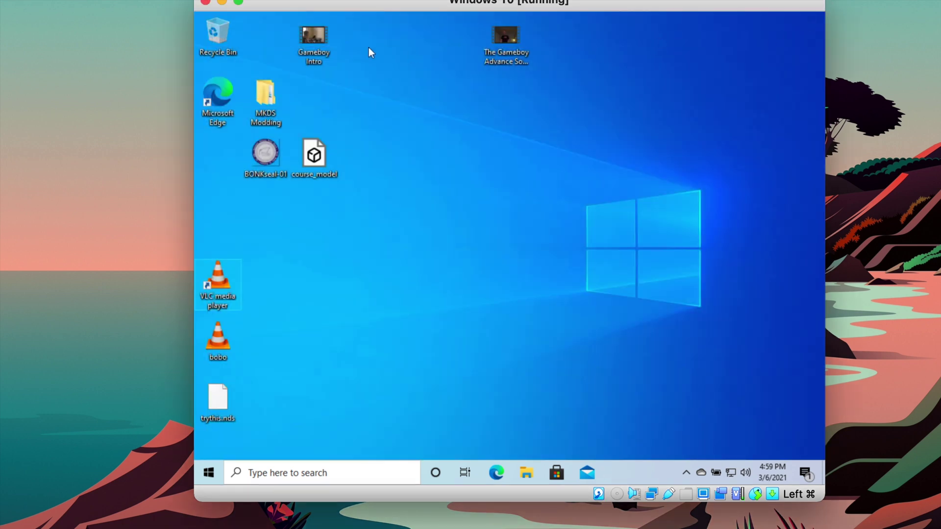
{"action": "left_click", "coordinate": [527, 473]}
{"action": "left_click", "coordinate": [354, 190]}
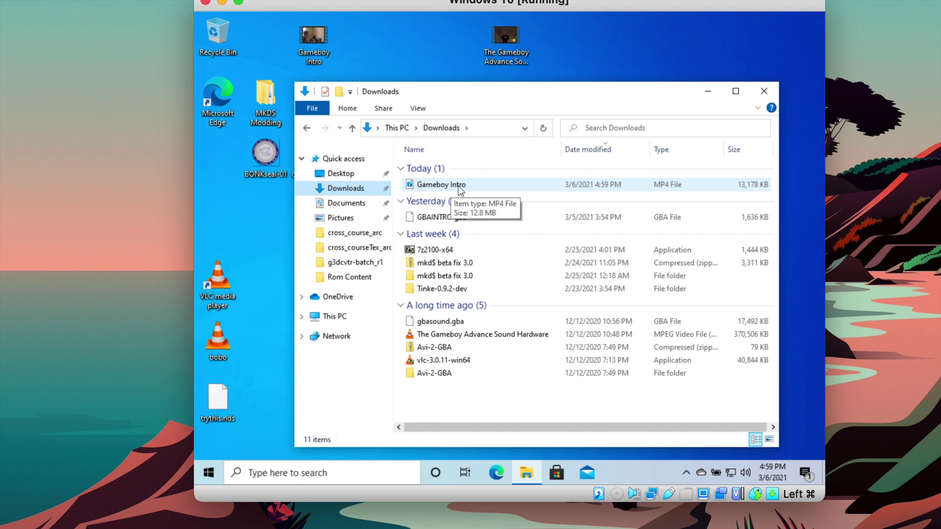
{"action": "left_click", "coordinate": [312, 34]}
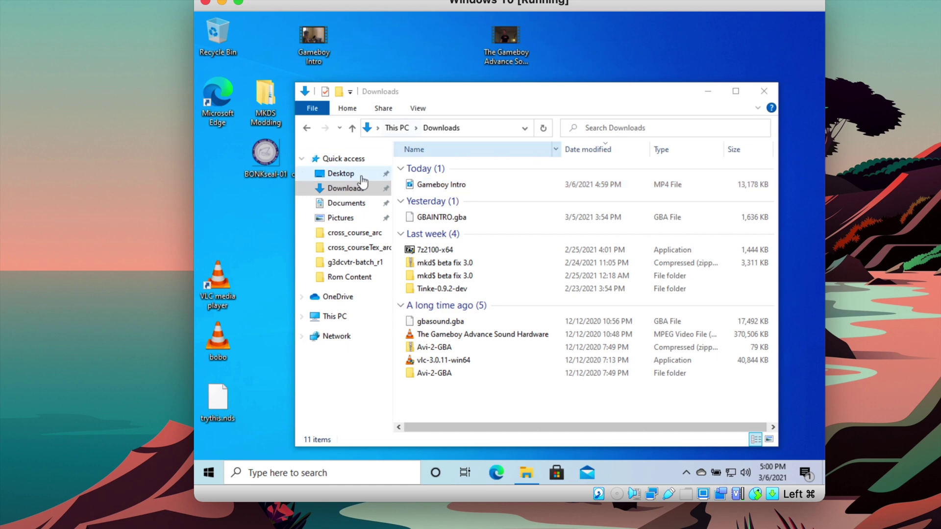
- Launch Meteo from the Avi-2-GBA folder and pick Gameboy Intro as the movie file using All Files
{"action": "double_click", "coordinate": [442, 373]}
{"action": "double_click", "coordinate": [428, 185]}
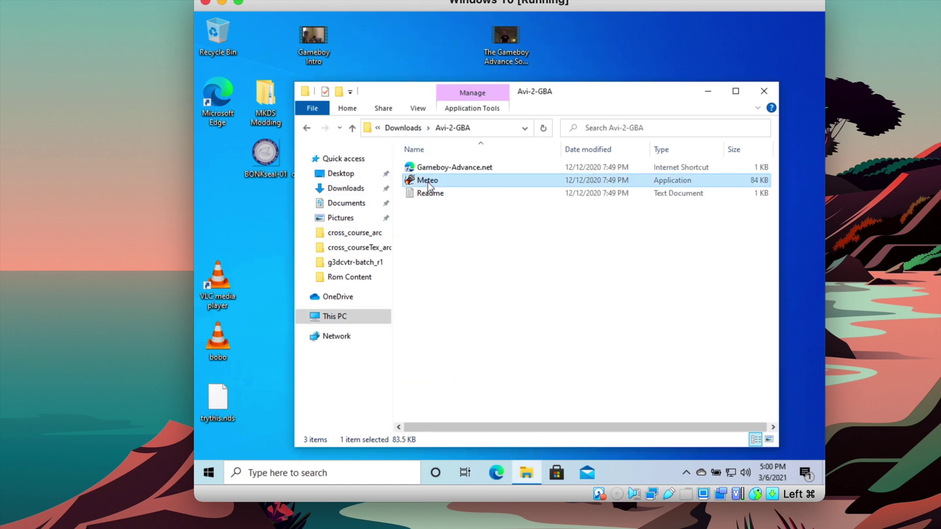
{"action": "left_click", "coordinate": [609, 110]}
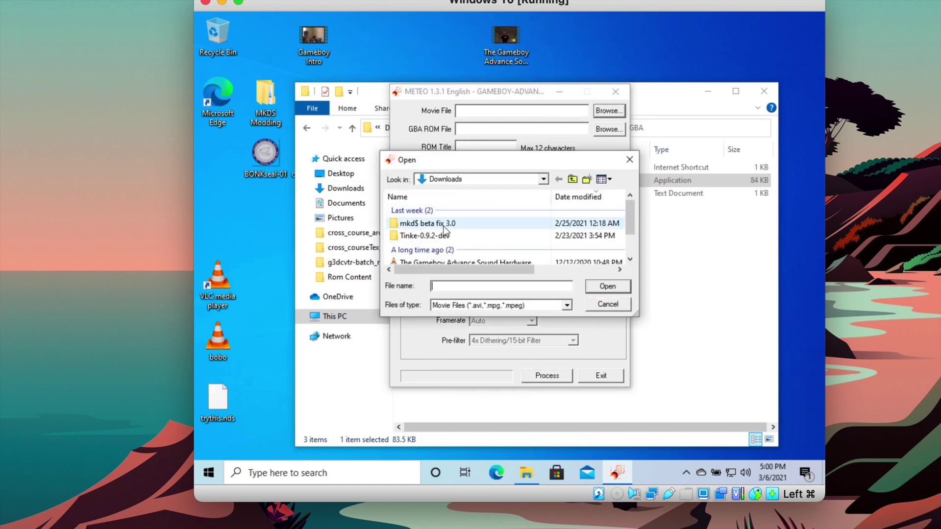
{"action": "scroll", "coordinate": [446, 239], "scroll_direction": "down", "scroll_amount": 1}
{"action": "scroll", "coordinate": [466, 228], "scroll_direction": "up", "scroll_amount": 1}
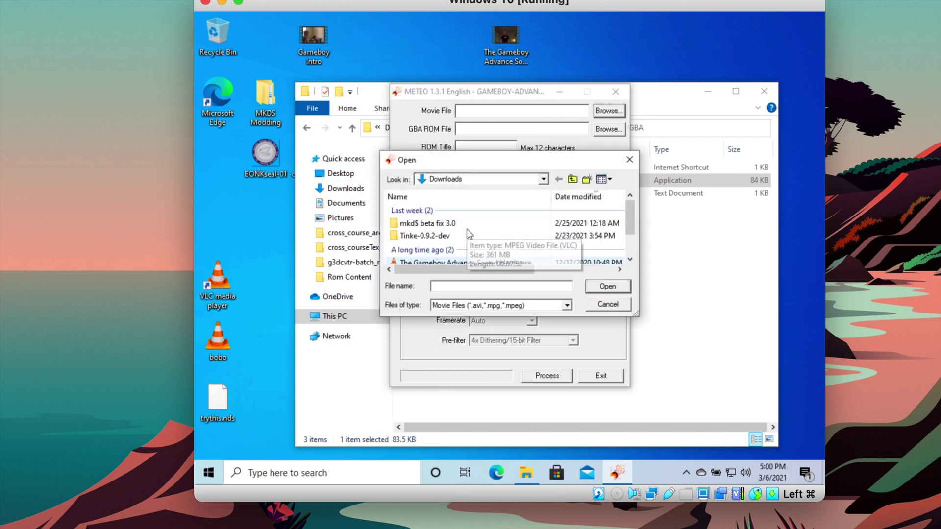
{"action": "scroll", "coordinate": [488, 257], "scroll_direction": "down", "scroll_amount": 1}
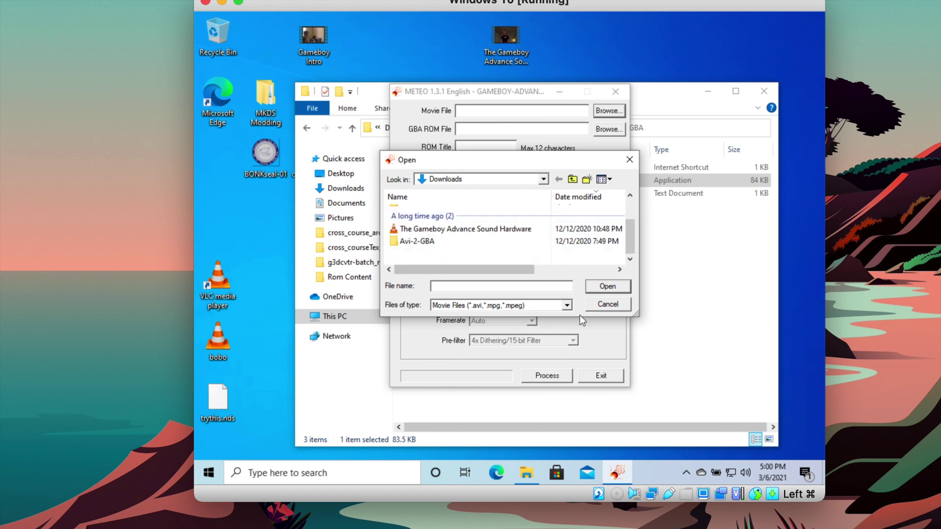
{"action": "left_click", "coordinate": [567, 305]}
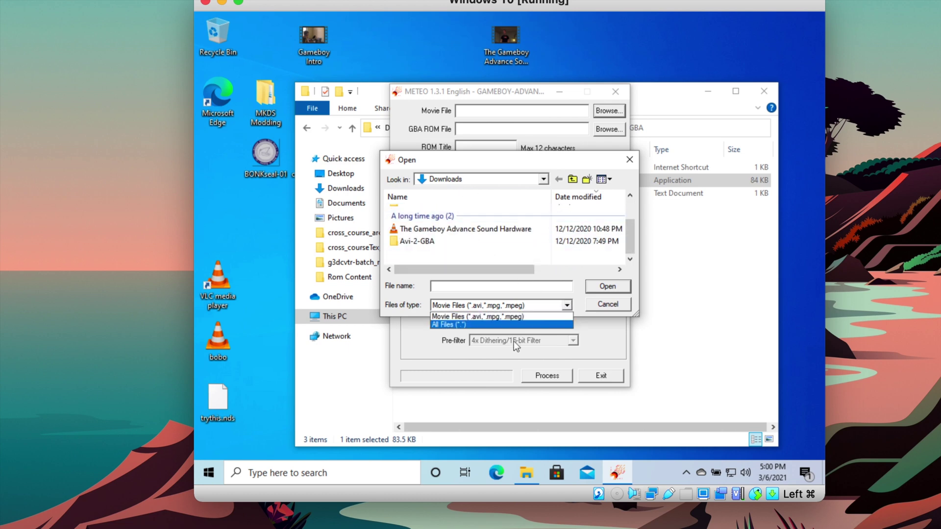
{"action": "left_click", "coordinate": [455, 325]}
{"action": "left_click", "coordinate": [435, 224]}
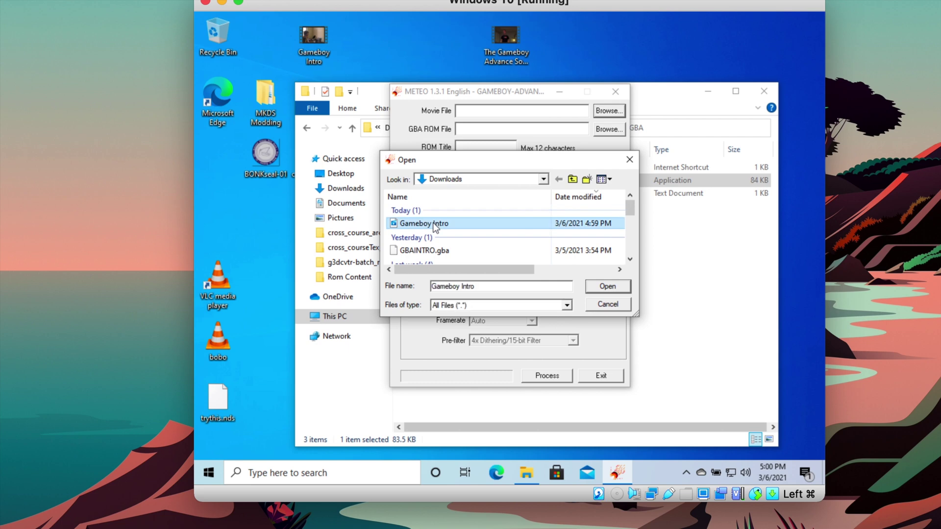
{"action": "left_click", "coordinate": [607, 288]}
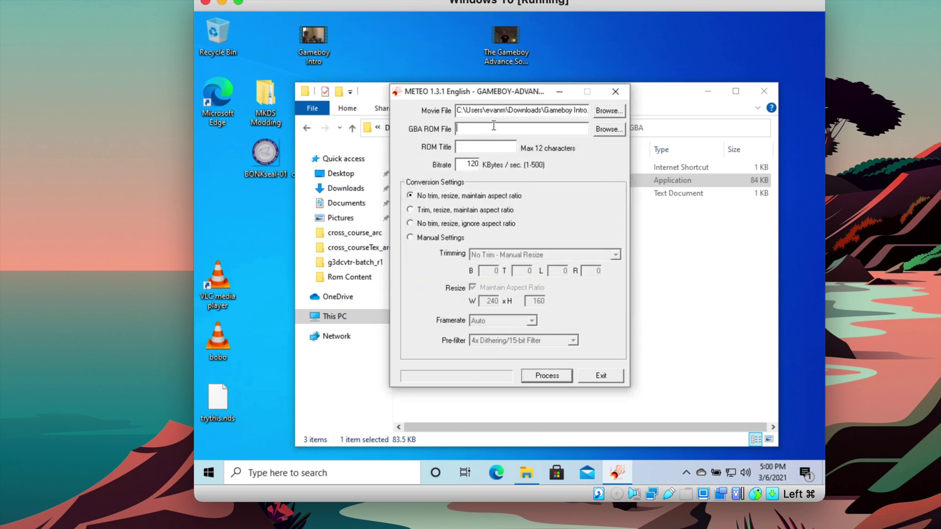
- Save the output ROM as Converted.gba in Downloads and enter DEMO as the ROM title
{"action": "left_click", "coordinate": [609, 129]}
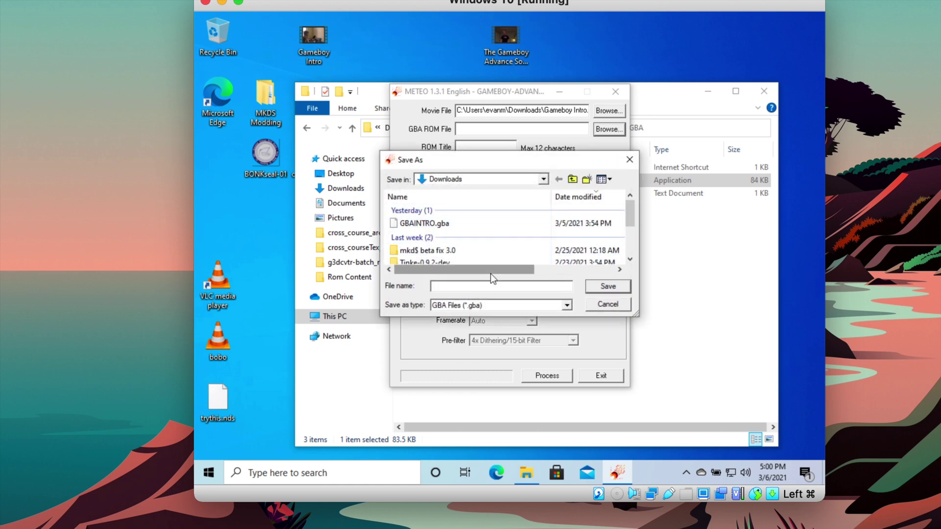
{"action": "type", "text": "Converted"}
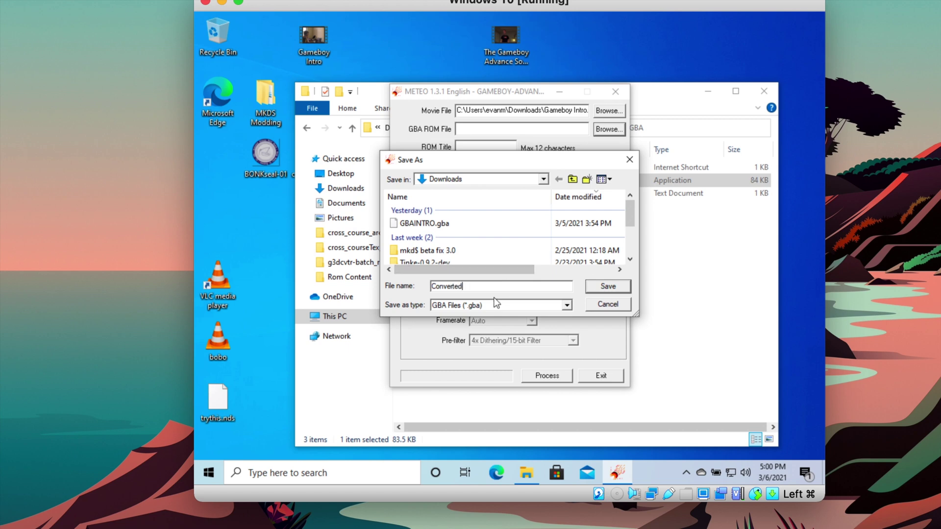
{"action": "left_click", "coordinate": [607, 287]}
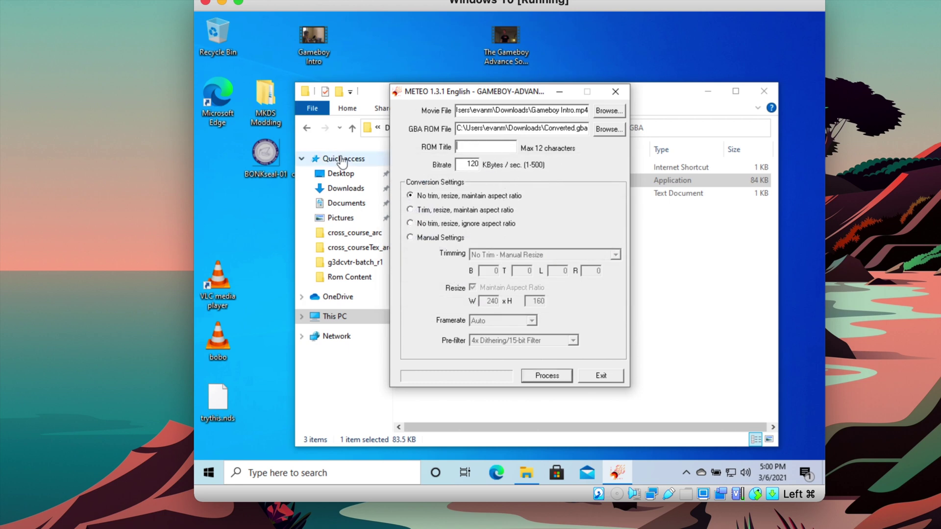
{"action": "type", "text": "DEMO"}
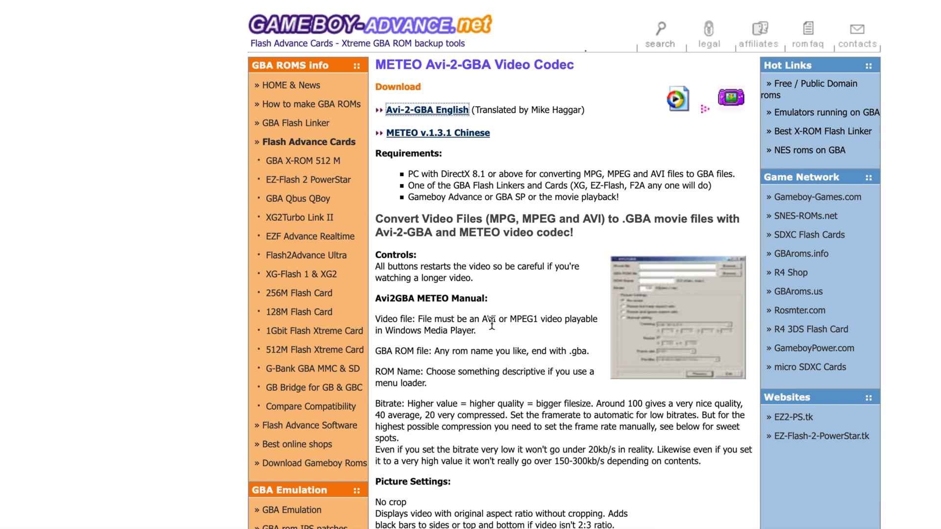
- Scroll down the METEO page to the Avi2GBA manual on picture and trimming settings
{"action": "scroll", "coordinate": [492, 321], "scroll_direction": "down", "scroll_amount": 6}
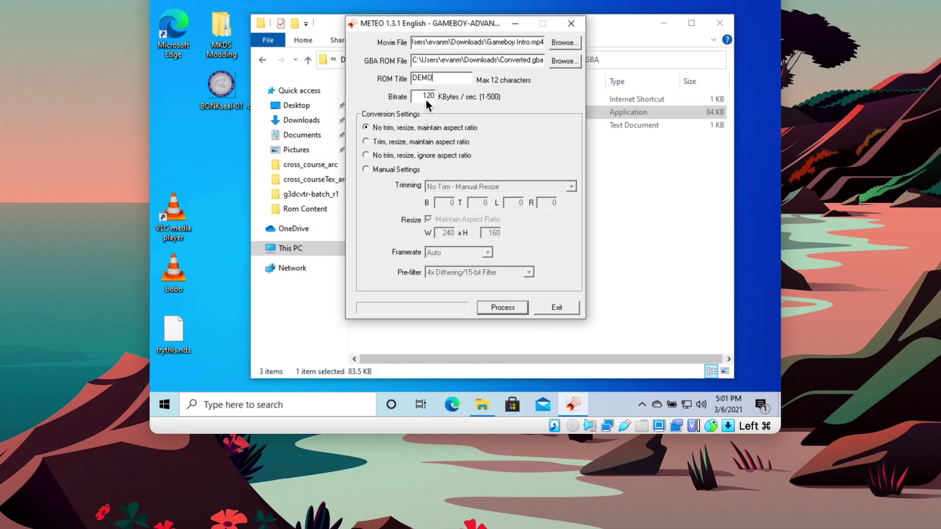
- Choose 'Trim, resize, maintain aspect ratio' and process the video into Converted.gba
{"action": "left_click", "coordinate": [366, 139]}
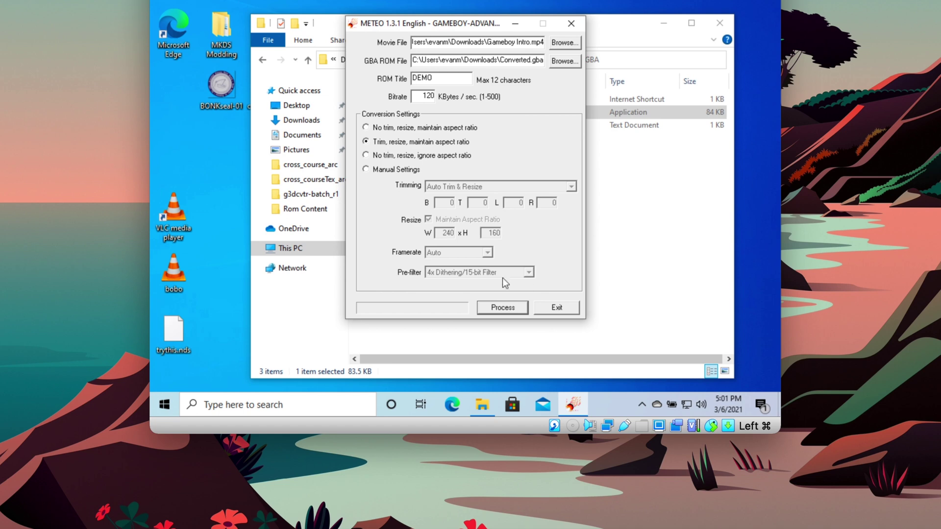
{"action": "left_click", "coordinate": [507, 305]}
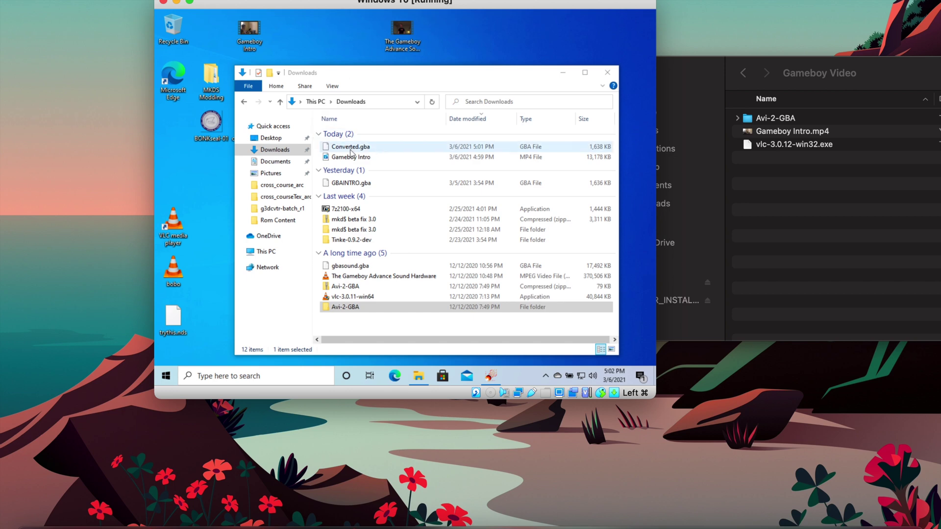
- Copy Converted.gba into the Gameboy Video folder and play it in OpenEmu, postponing the update prompt
{"action": "left_click_drag", "start_coordinate": [351, 150], "coordinate": [793, 204]}
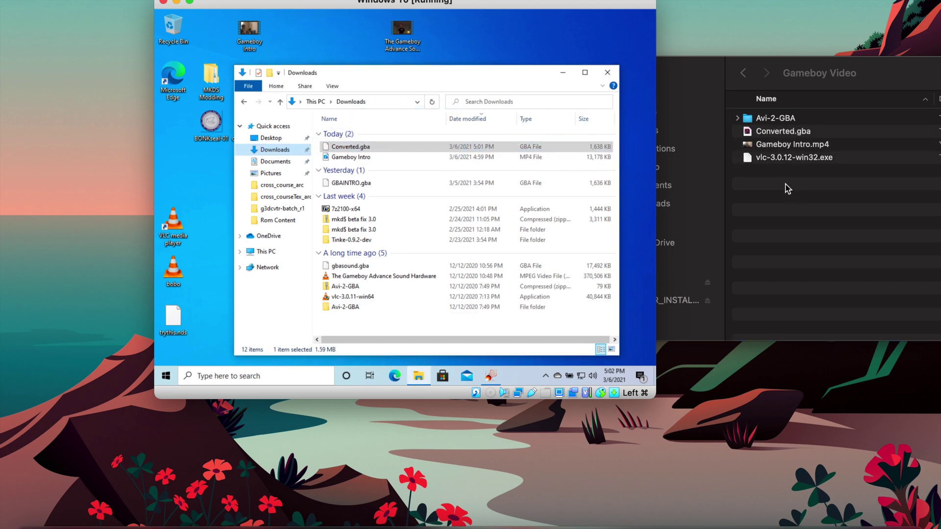
{"action": "left_click", "coordinate": [786, 130]}
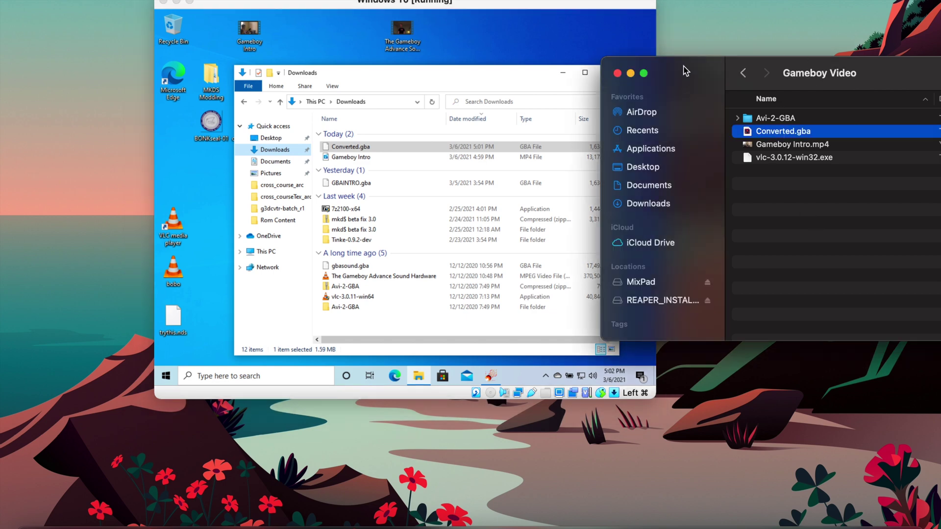
{"action": "left_click_drag", "start_coordinate": [685, 71], "coordinate": [270, 43]}
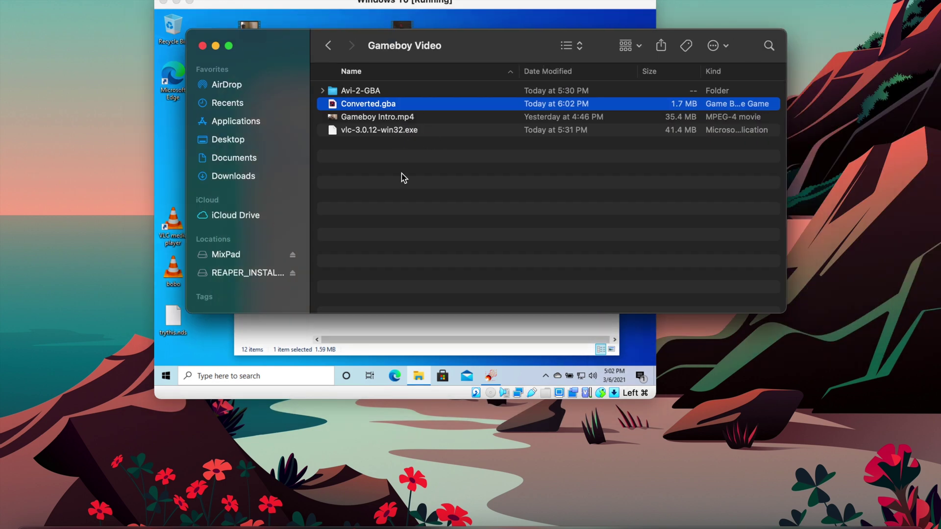
{"action": "double_click", "coordinate": [365, 108]}
{"action": "left_click", "coordinate": [538, 295]}
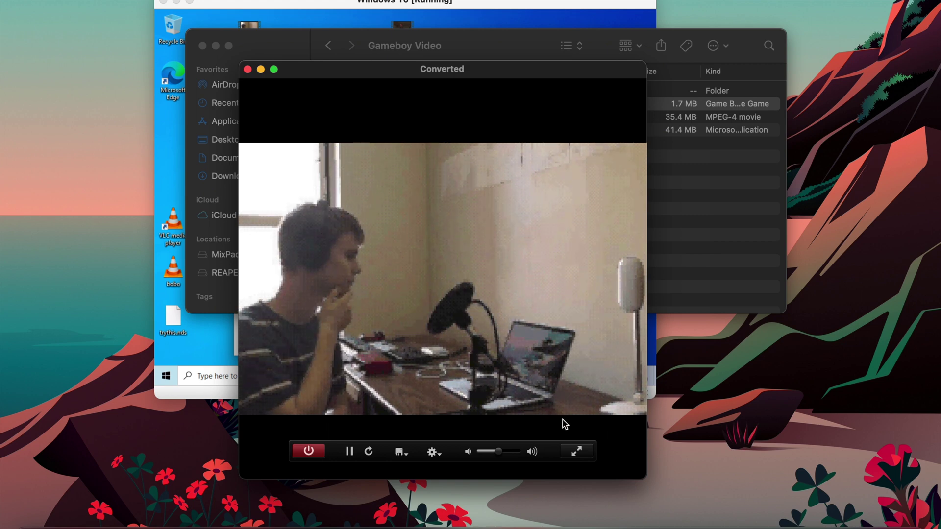
- Close the Converted game window with Cmd+W, then close the OpenEmu library
{"action": "key", "text": "super+w"}
{"action": "left_click", "coordinate": [251, 73]}
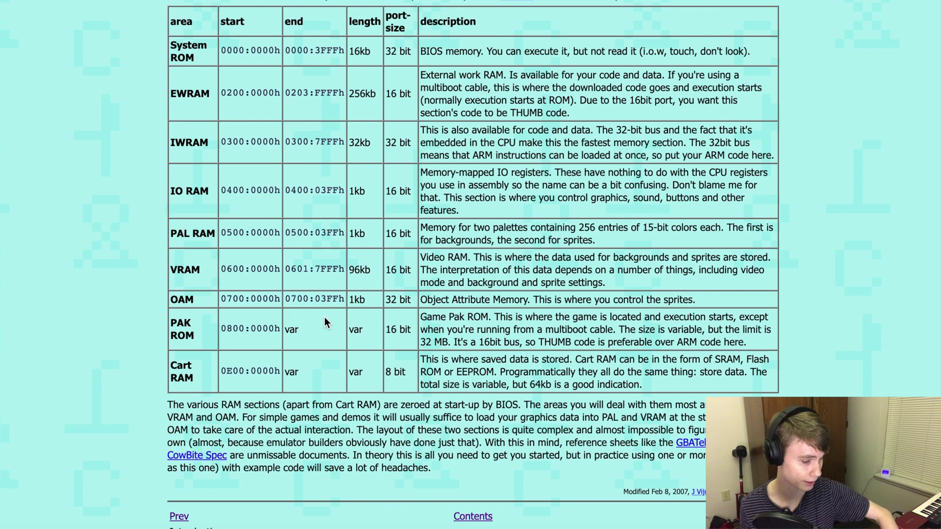
- Return to Tonc's GBA Hardware page and scroll through sections 1.1 to 1.3
{"action": "key", "text": "alt+Left"}
{"action": "scroll", "coordinate": [278, 337], "scroll_direction": "up", "scroll_amount": 6}
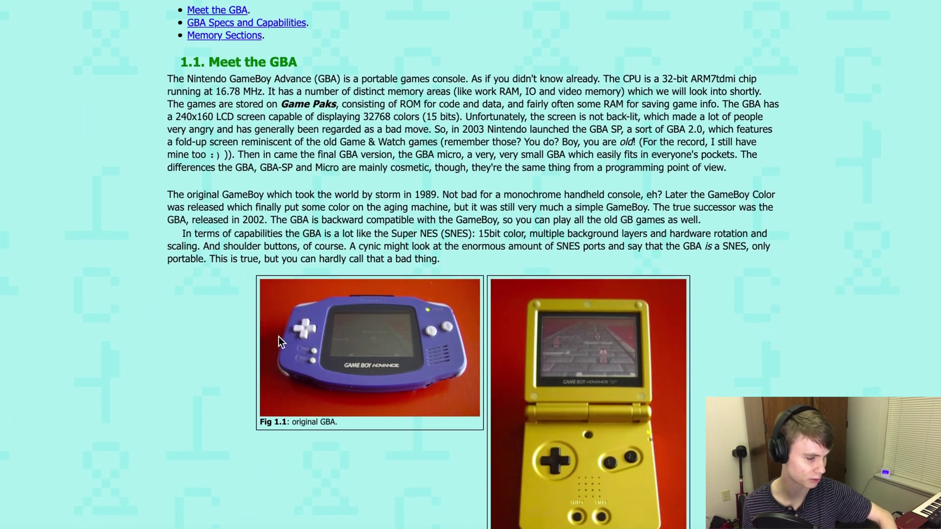
{"action": "scroll", "coordinate": [278, 337], "scroll_direction": "down", "scroll_amount": 10}
{"action": "scroll", "coordinate": [278, 337], "scroll_direction": "down", "scroll_amount": 12}
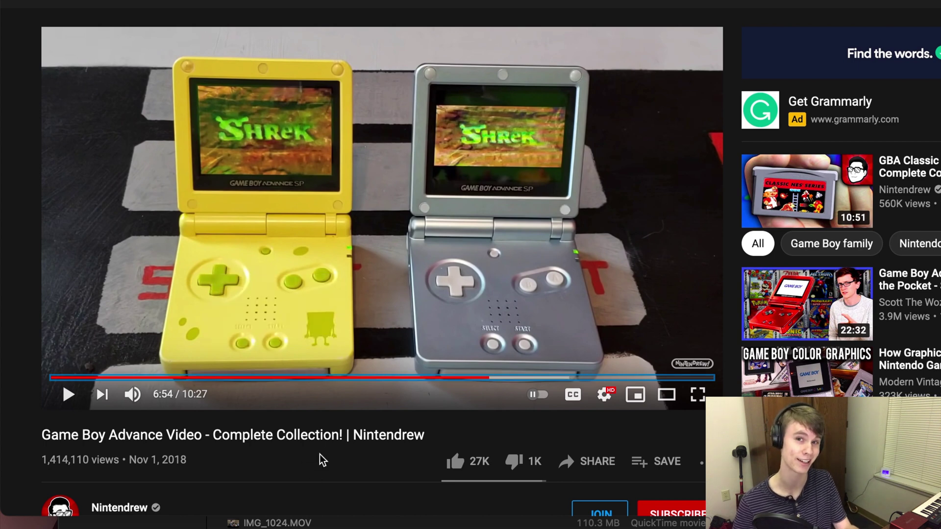
- Resume the Game Boy Advance video and pause it at 7:52 on the cartridge board
{"action": "key", "text": "space"}
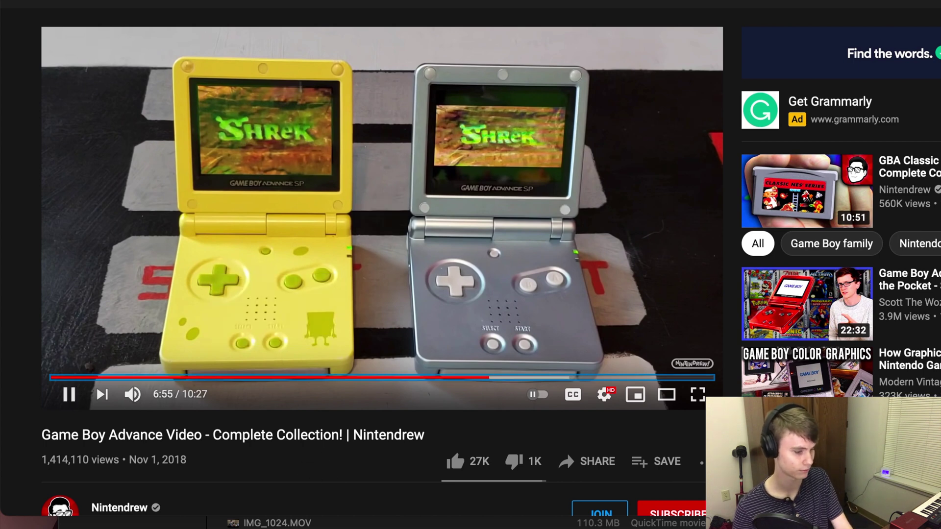
{"action": "scroll", "coordinate": [326, 448], "scroll_direction": "down", "scroll_amount": 1}
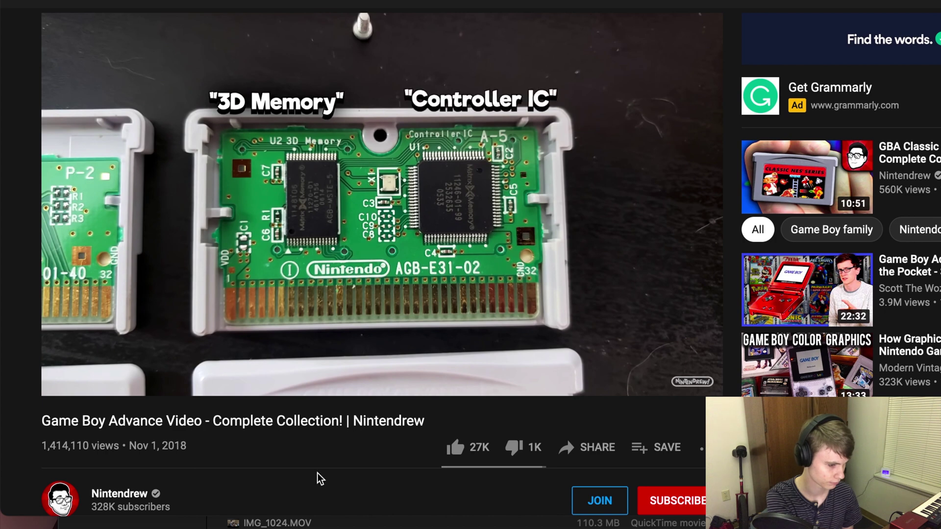
{"action": "key", "text": "space"}
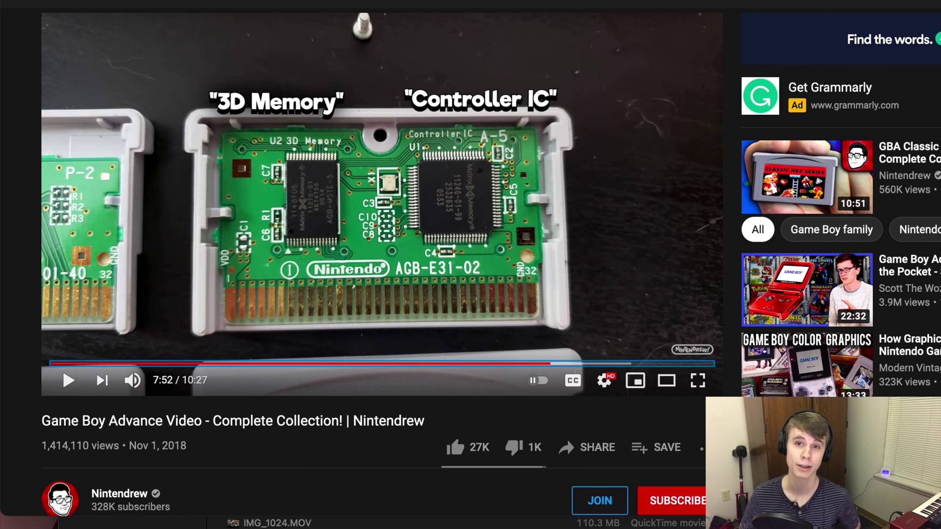